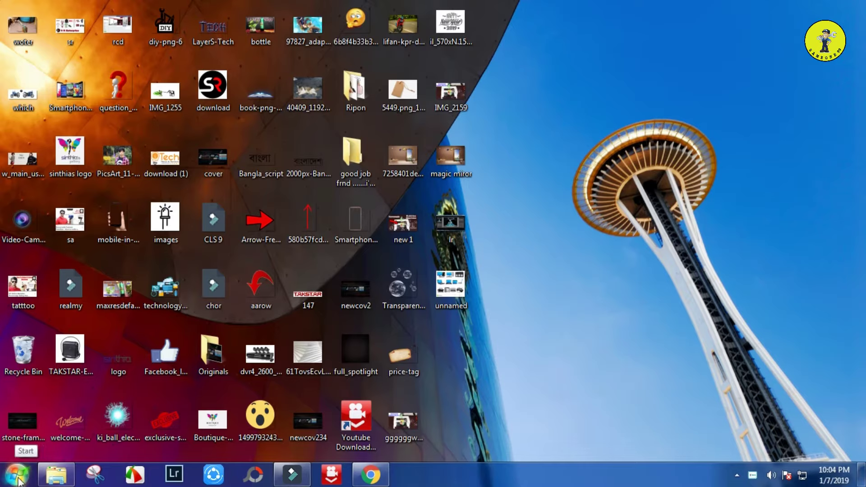
# Open the printer properties of the Epson Stylus CX5200 (M) from Devices and Printers.
pyautogui.click(17, 478)
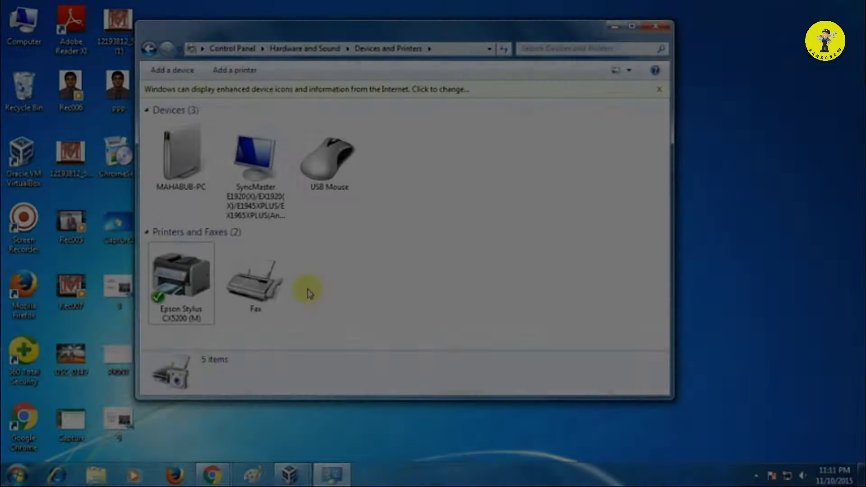
pyautogui.moveTo(382, 31); pyautogui.dragTo(472, 37)
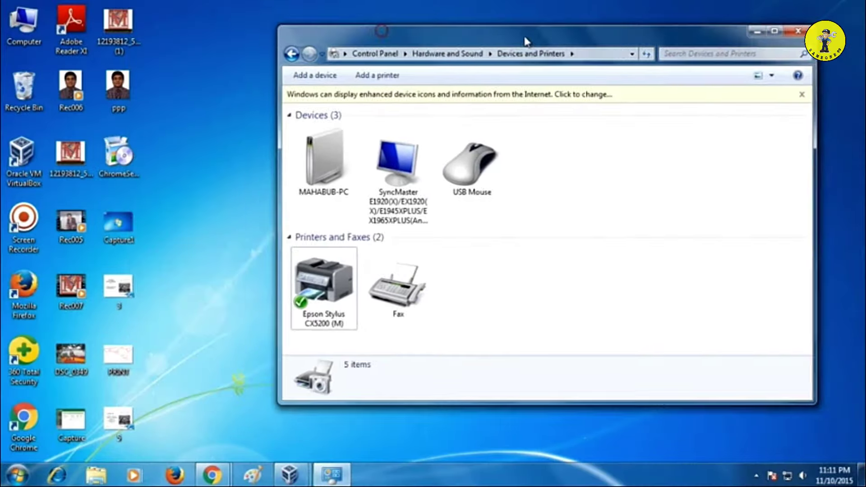
pyautogui.click(262, 290)
pyautogui.click(276, 285)
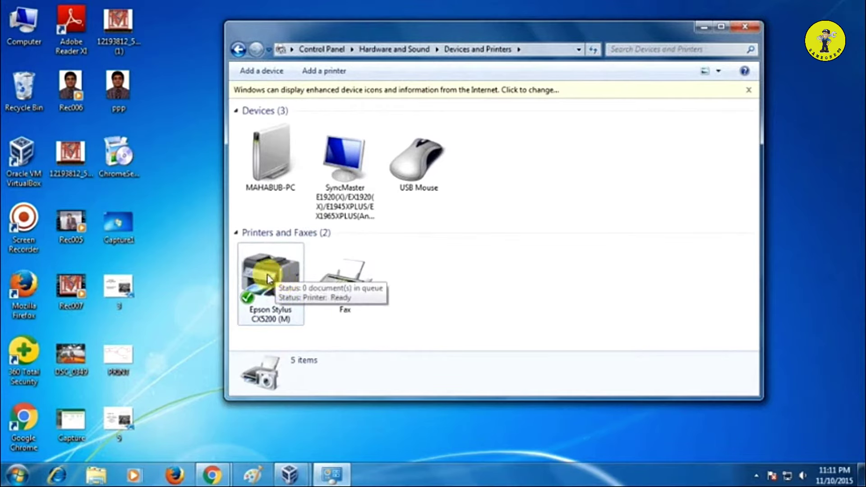
pyautogui.rightClick(272, 276)
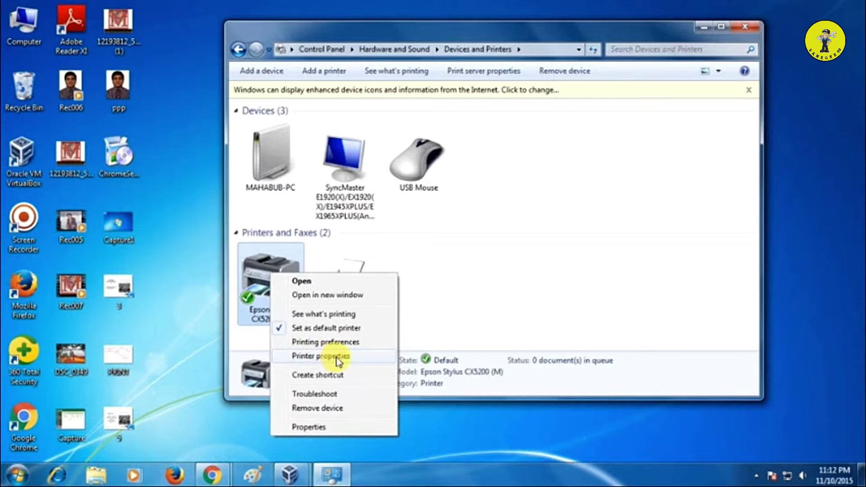
pyautogui.click(328, 358)
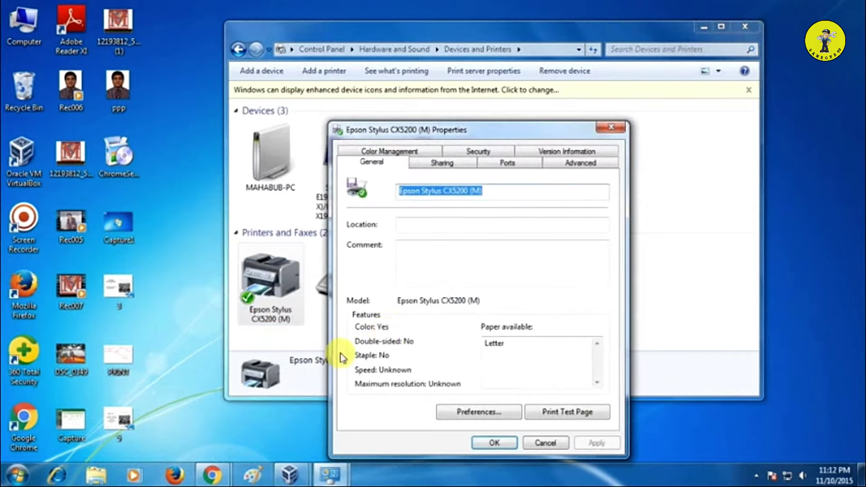
# Enable sharing for the Epson printer and set its share name to EpsonCX5200 (M).
pyautogui.click(437, 167)
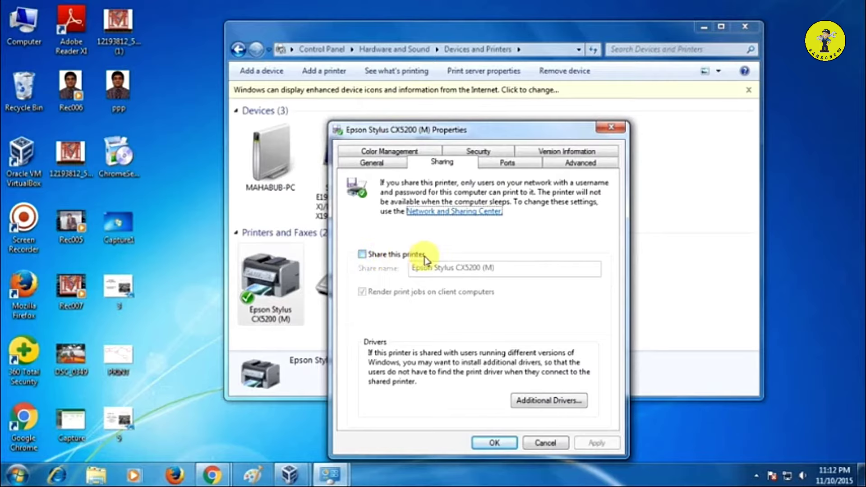
pyautogui.click(363, 255)
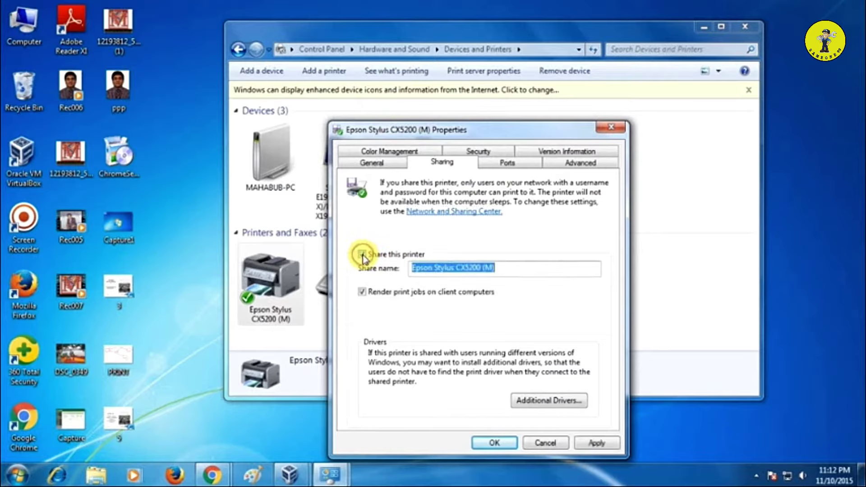
pyautogui.click(474, 270)
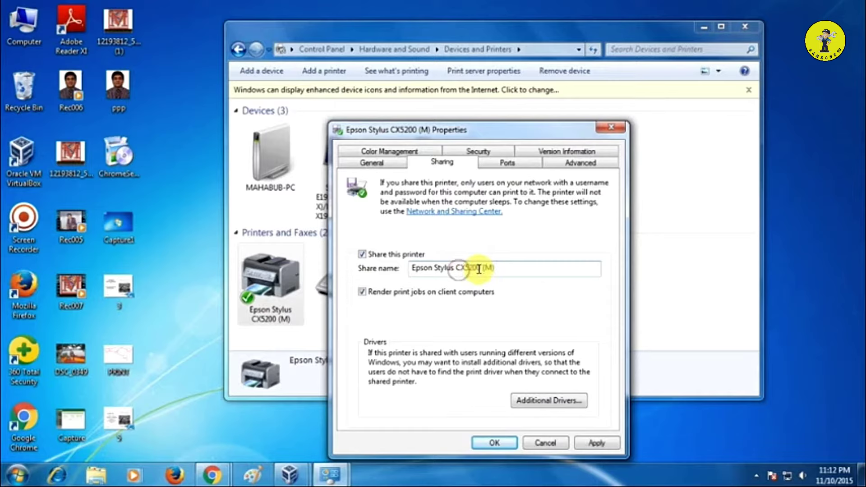
pyautogui.click(454, 269)
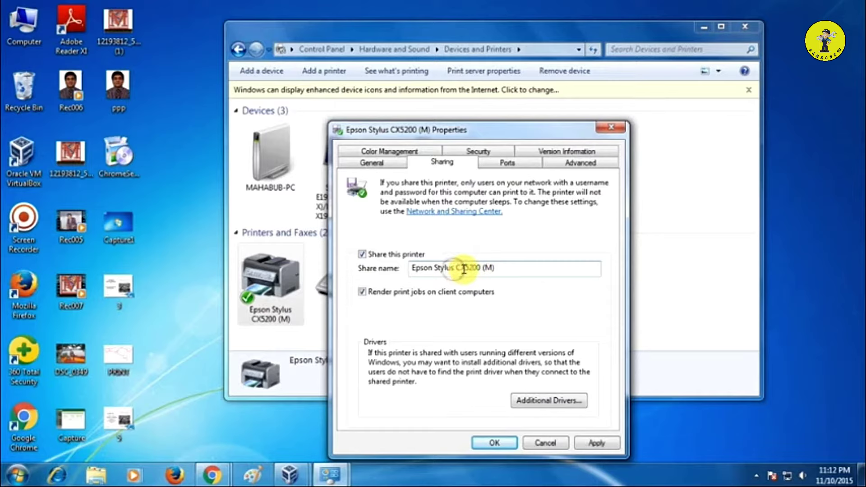
pyautogui.press('BackSpace')
pyautogui.press('BackSpace')
pyautogui.press('BackSpace')
pyautogui.press('BackSpace')
pyautogui.press('BackSpace')
pyautogui.press('BackSpace')
pyautogui.press('BackSpace')
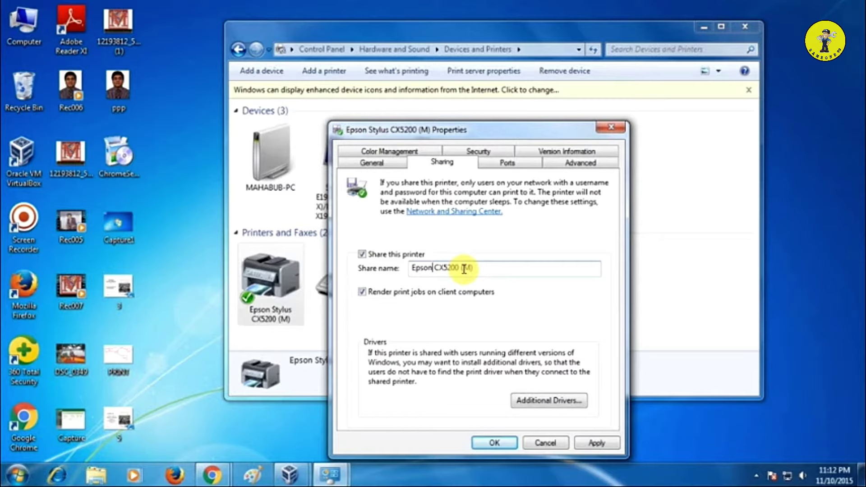
pyautogui.press('Delete')
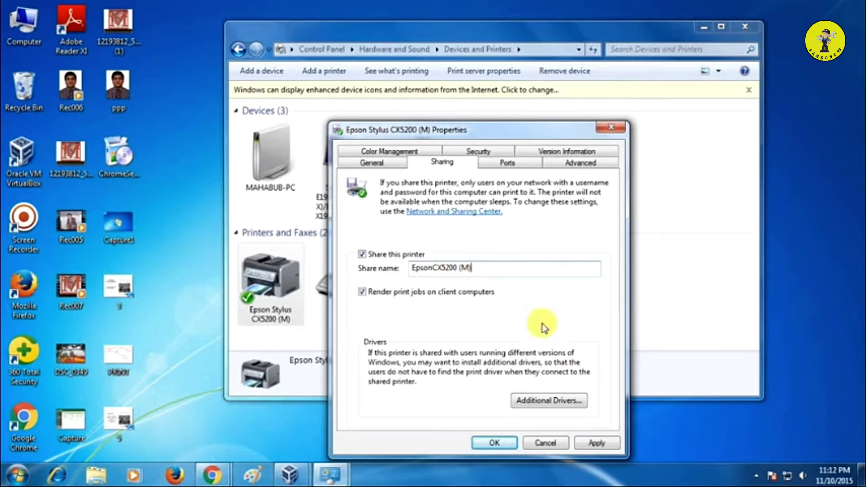
# Examine the additional driver options for Itanium, x64 and x86 clients, and leave them without installing any.
pyautogui.moveTo(542, 135); pyautogui.dragTo(512, 82)
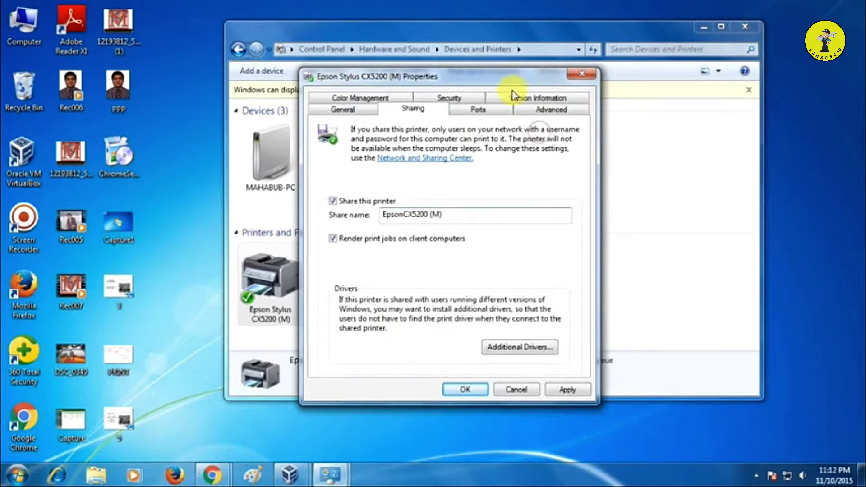
pyautogui.click(518, 350)
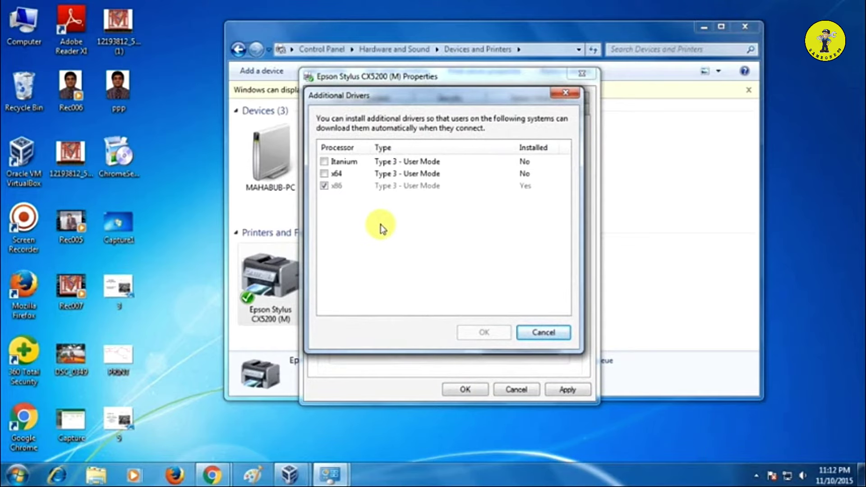
pyautogui.click(324, 175)
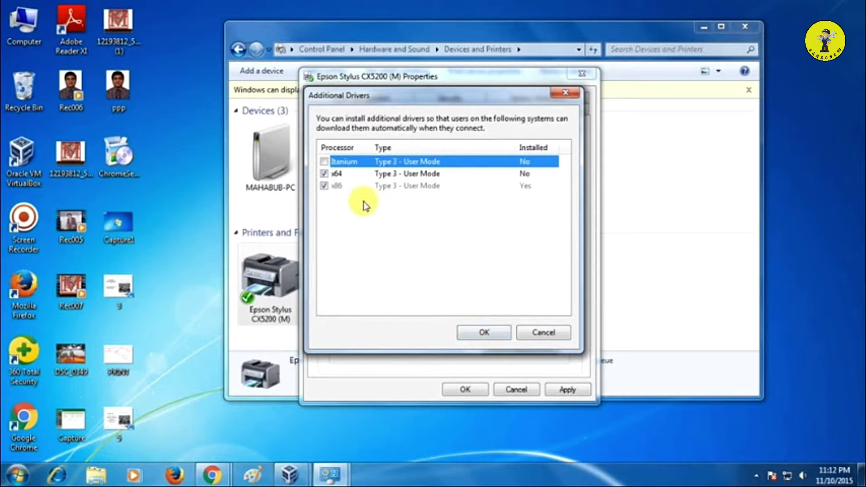
pyautogui.click(324, 175)
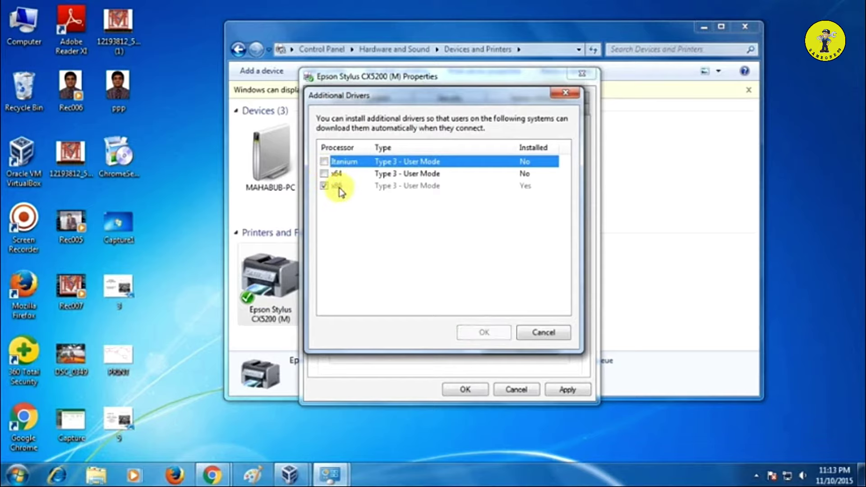
pyautogui.click(339, 187)
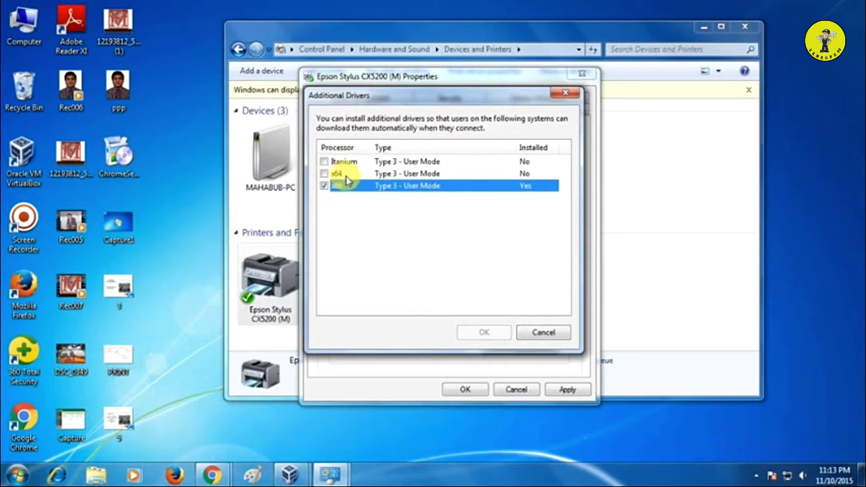
pyautogui.click(348, 199)
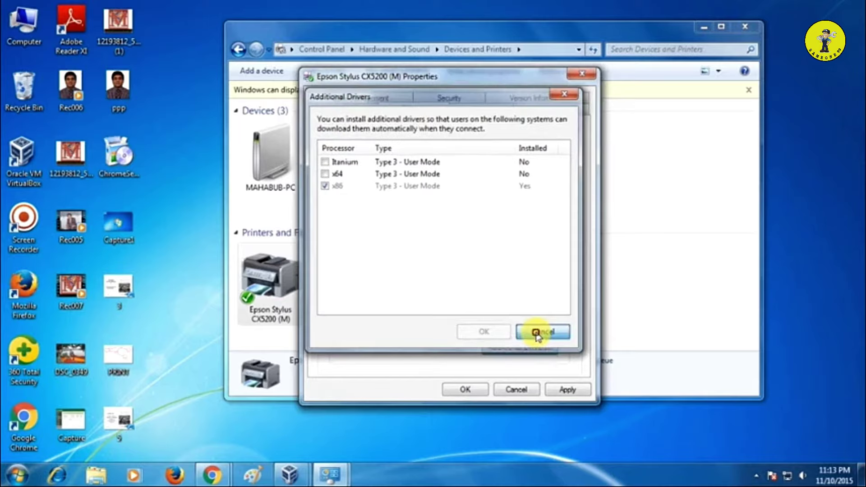
pyautogui.click(536, 333)
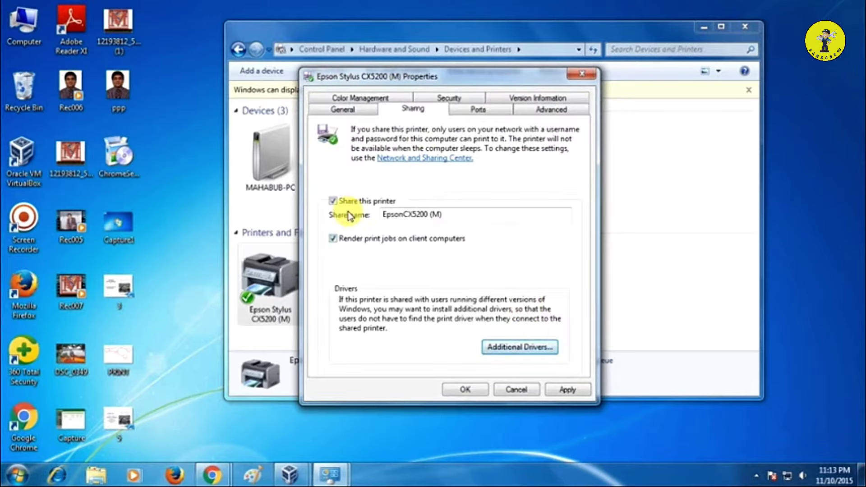
# Apply the printer's sharing settings and close its properties.
pyautogui.click(566, 392)
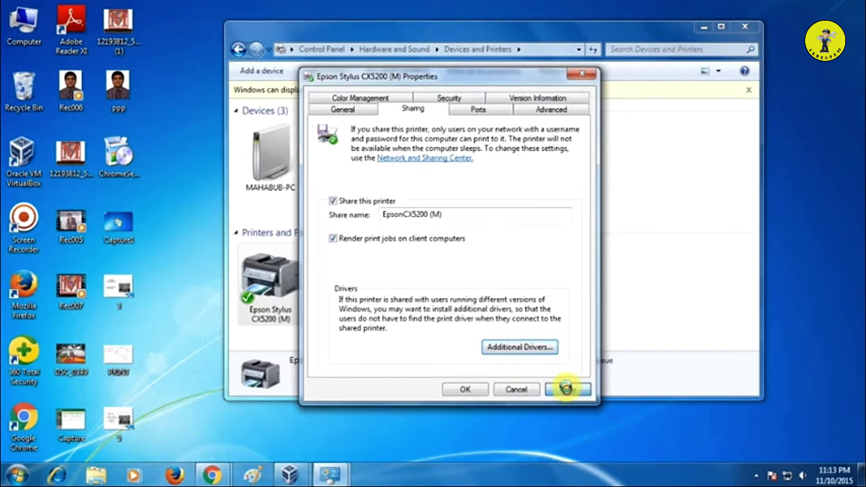
pyautogui.click(460, 389)
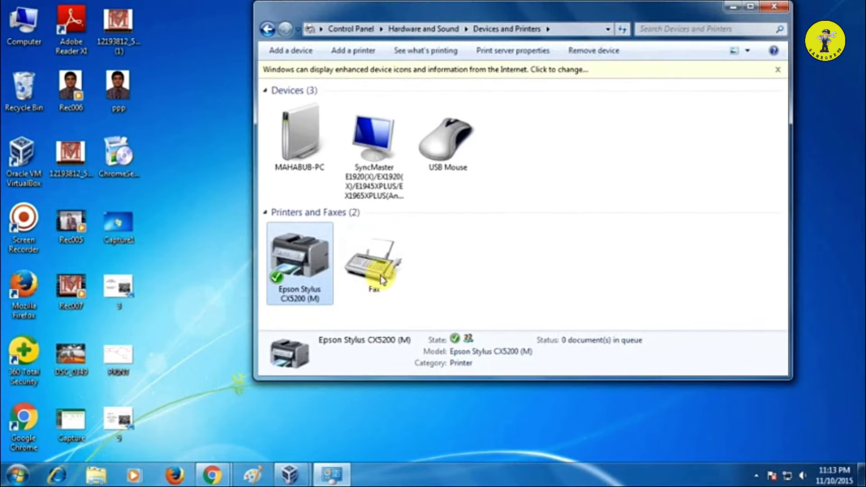
# Look up the IPv4 address in the connection details of Local Area Connection 2, and close the network windows.
pyautogui.rightClick(794, 479)
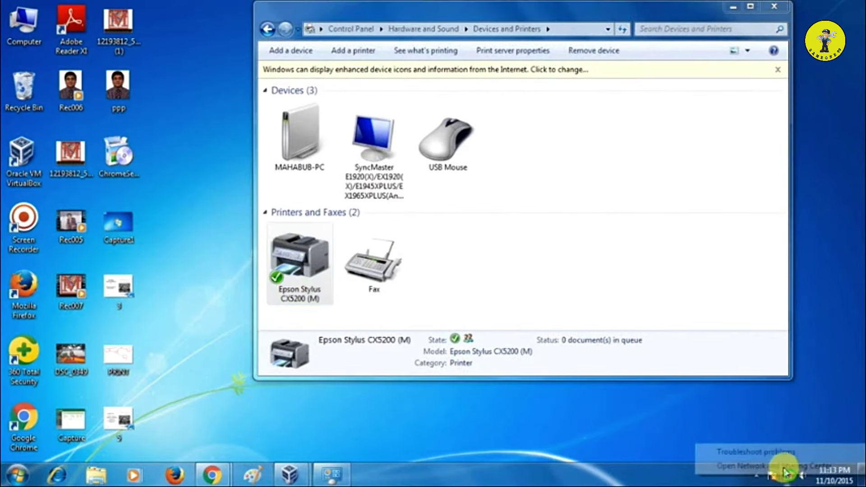
pyautogui.click(777, 469)
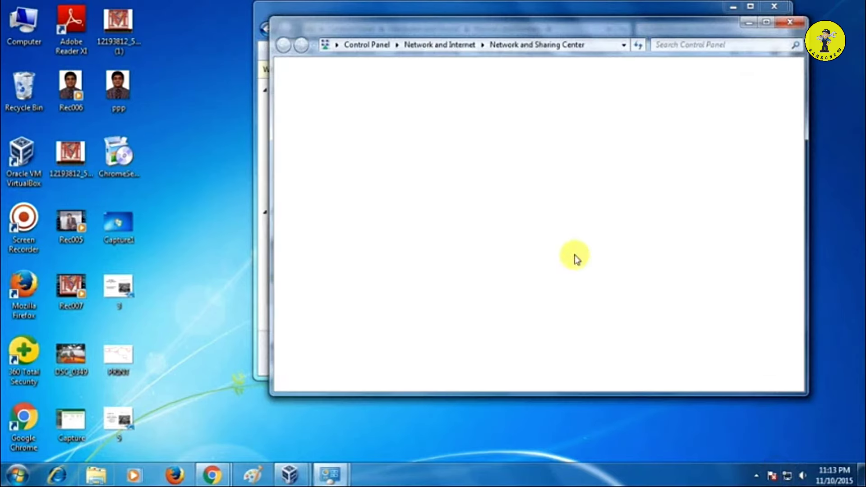
pyautogui.click(692, 172)
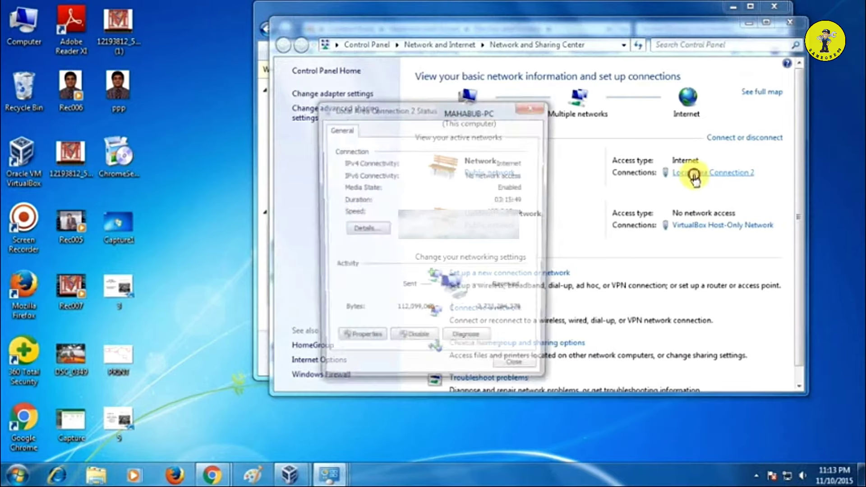
pyautogui.click(384, 229)
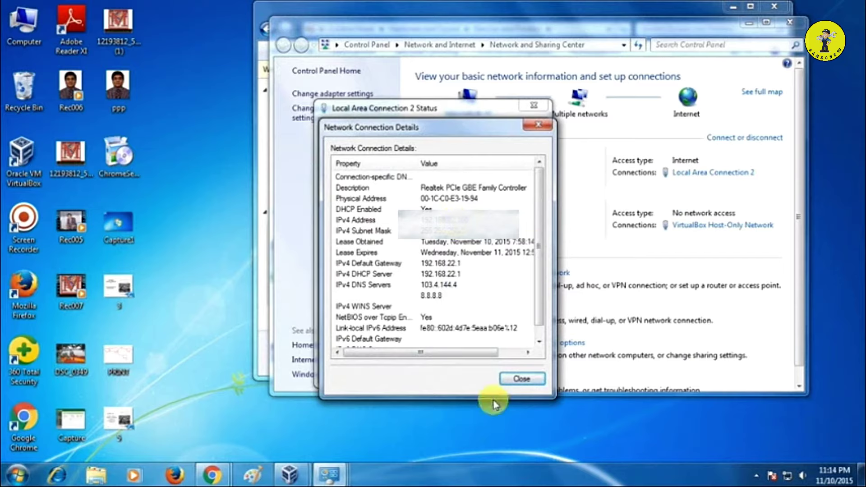
pyautogui.click(520, 379)
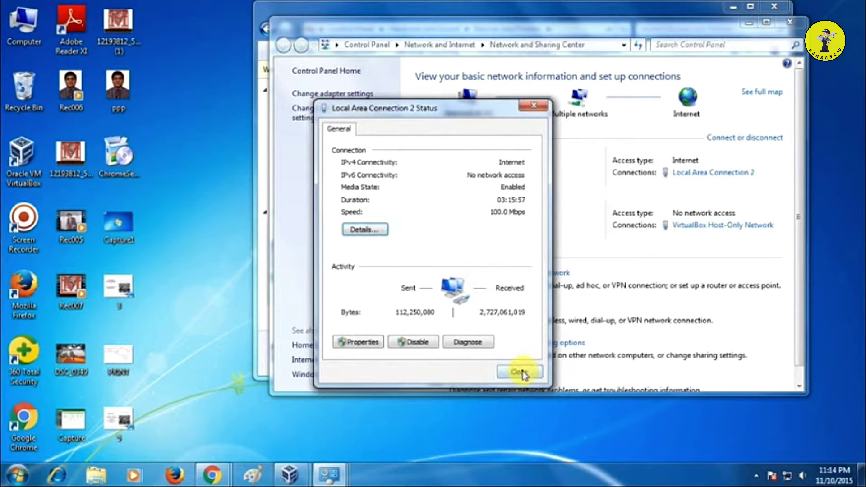
pyautogui.click(520, 372)
pyautogui.click(791, 25)
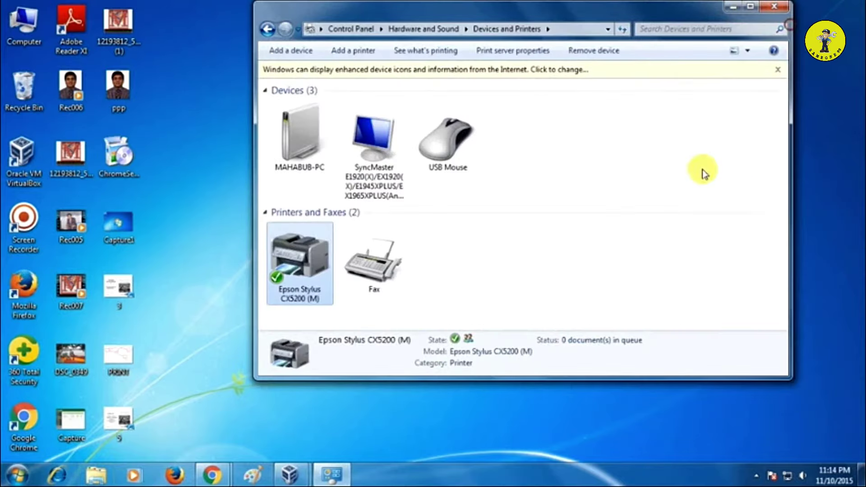
pyautogui.click(514, 273)
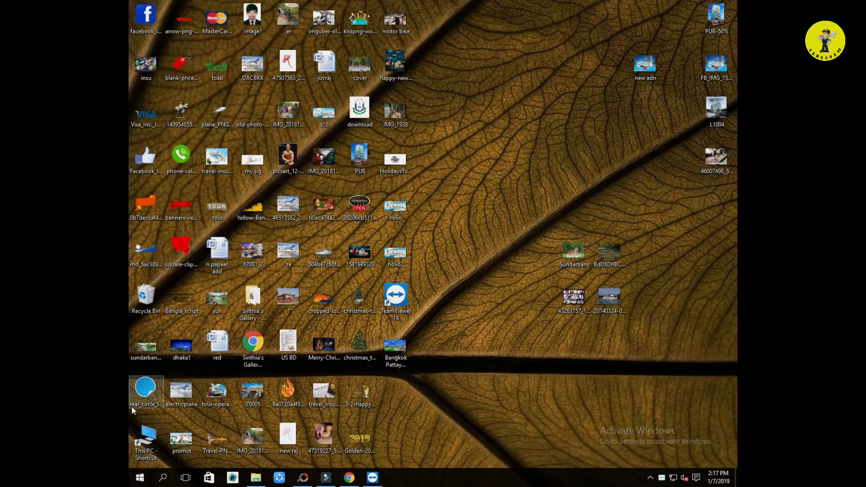
# Search Windows for "run" on the second computer and open the Run dialog.
pyautogui.click(168, 482)
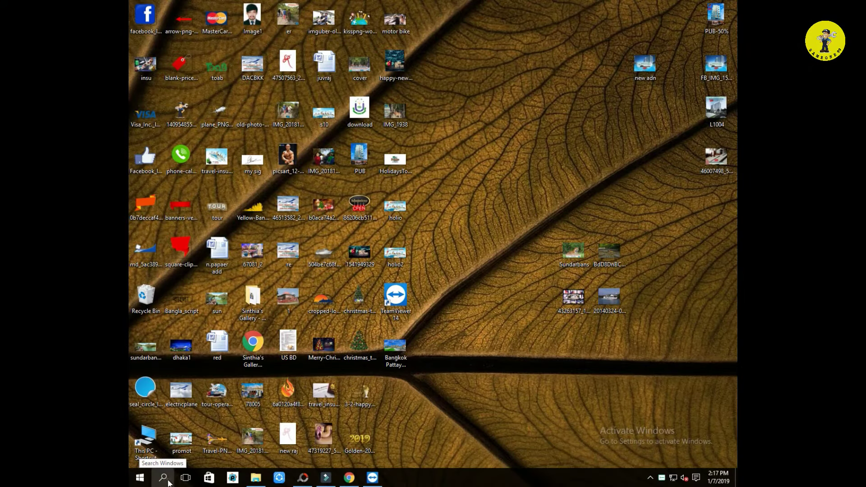
pyautogui.click(173, 457)
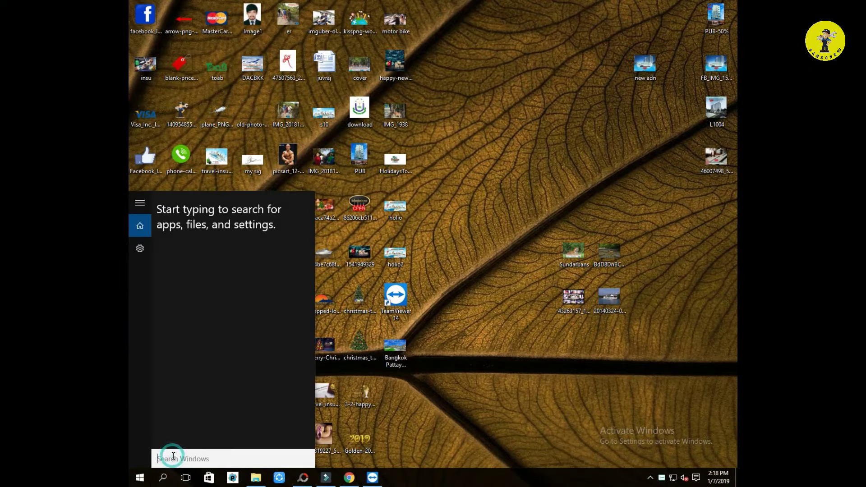
pyautogui.write('run')
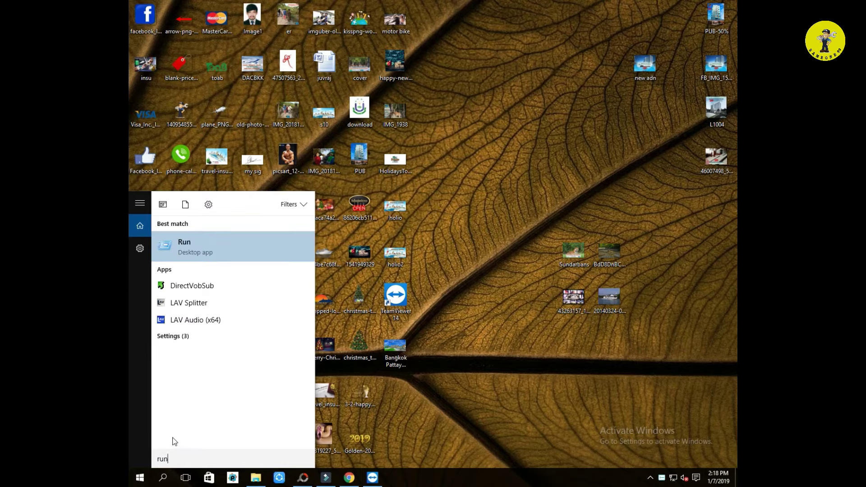
pyautogui.click(247, 253)
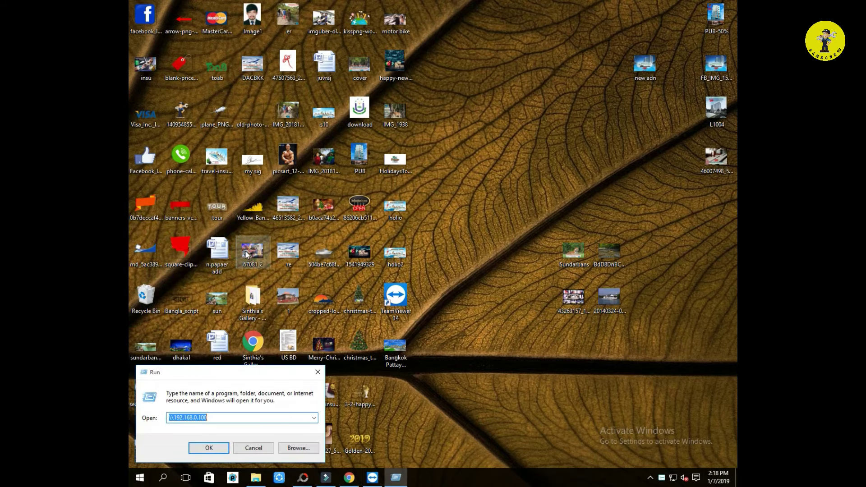
# Clear the previous Run entry, enter the network address \\192.168.0.100 and open that computer's shared resources.
pyautogui.click(221, 417)
pyautogui.press('BackSpace')
pyautogui.press('BackSpace')
pyautogui.press('BackSpace')
pyautogui.press('BackSpace')
pyautogui.press('BackSpace')
pyautogui.press('BackSpace')
pyautogui.press('BackSpace')
pyautogui.press('BackSpace')
pyautogui.press('BackSpace')
pyautogui.press('BackSpace')
pyautogui.press('BackSpace')
pyautogui.press('BackSpace')
pyautogui.press('BackSpace')
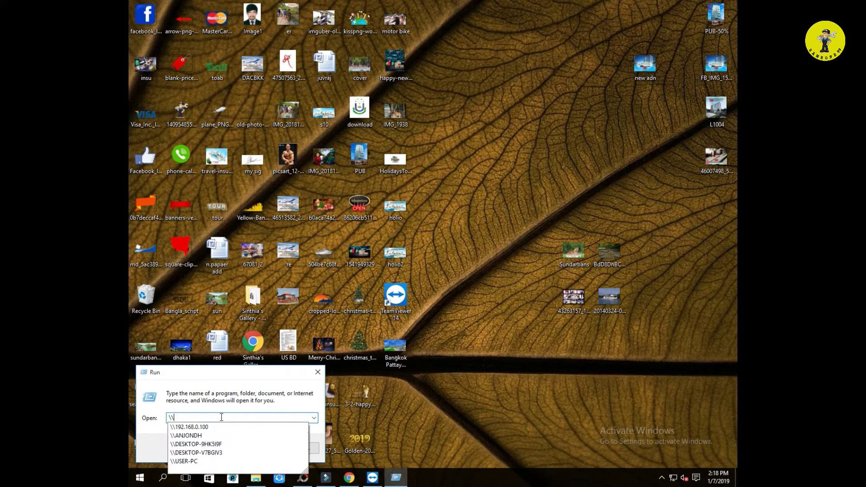
pyautogui.press('BackSpace')
pyautogui.press('BackSpace')
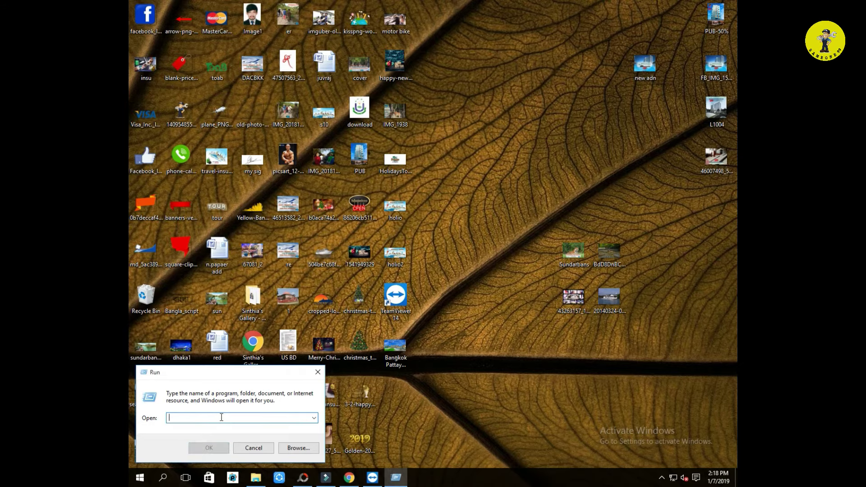
pyautogui.write('\\\\')
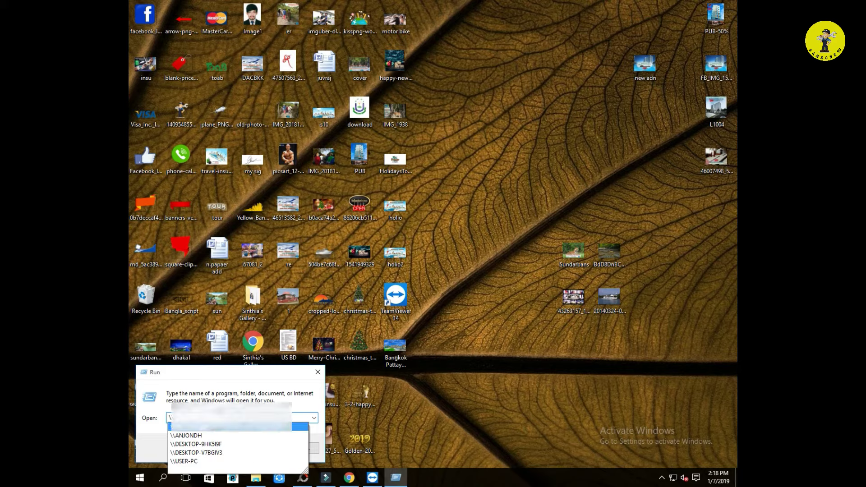
pyautogui.click(217, 428)
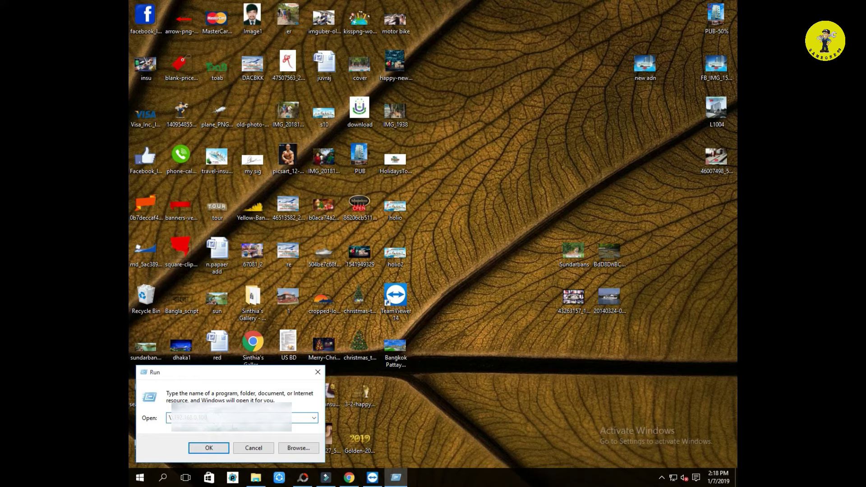
pyautogui.click(209, 451)
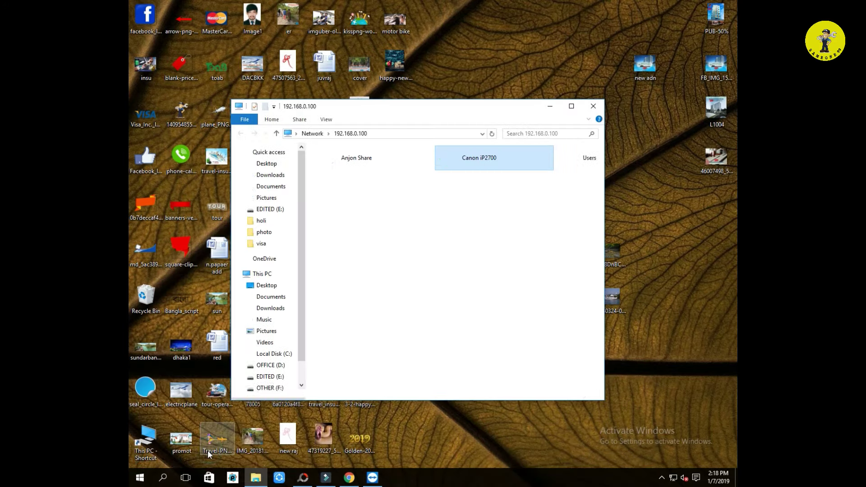
# Maximize the network computer's window and connect to its shared Canon iP2700 printer.
pyautogui.click(571, 110)
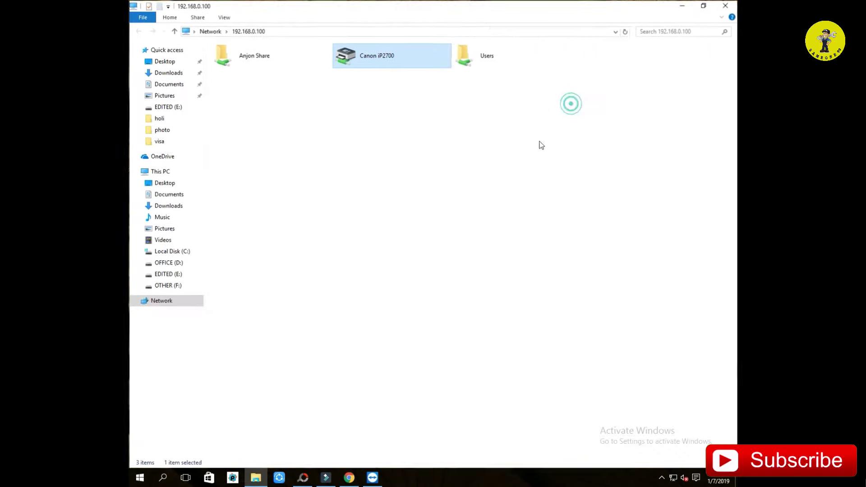
pyautogui.rightClick(378, 62)
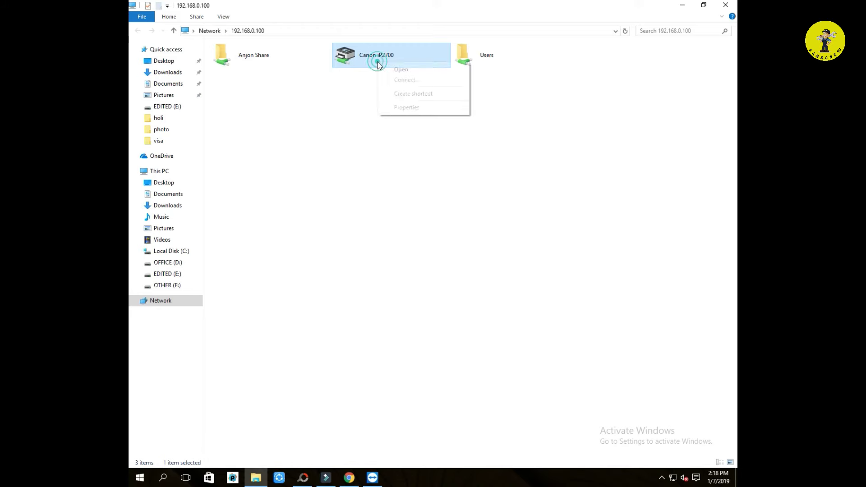
pyautogui.click(408, 80)
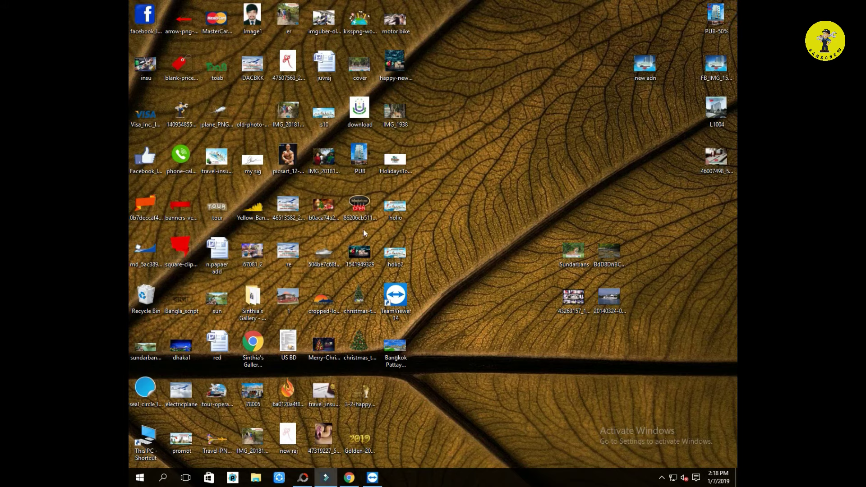
# Open the document red in Word, select the printer \\192.168.0.100\Canon iP2700 series (Copy 1) in the print settings, and close them without printing.
pyautogui.doubleClick(228, 354)
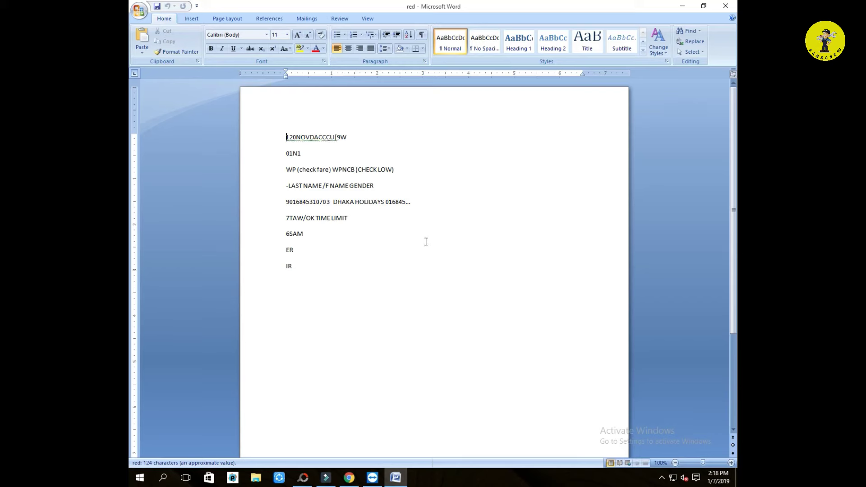
pyautogui.write('P')
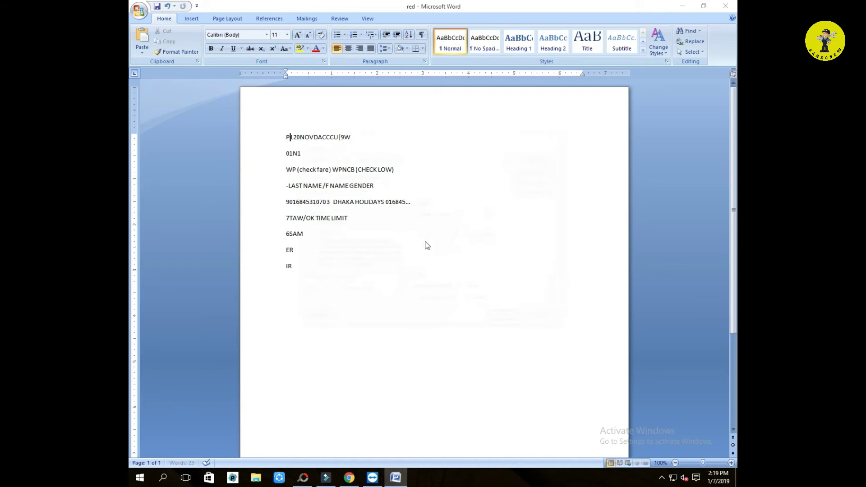
pyautogui.hotkey('ctrl', 'p')
pyautogui.click(436, 163)
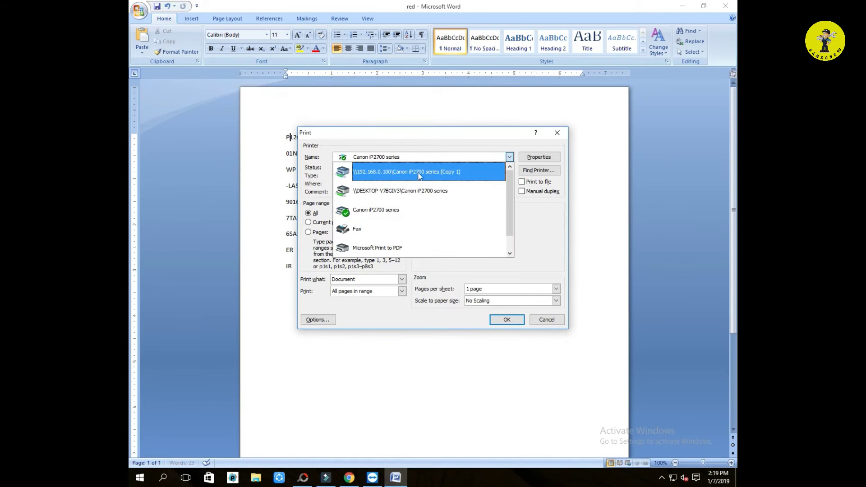
pyautogui.click(433, 172)
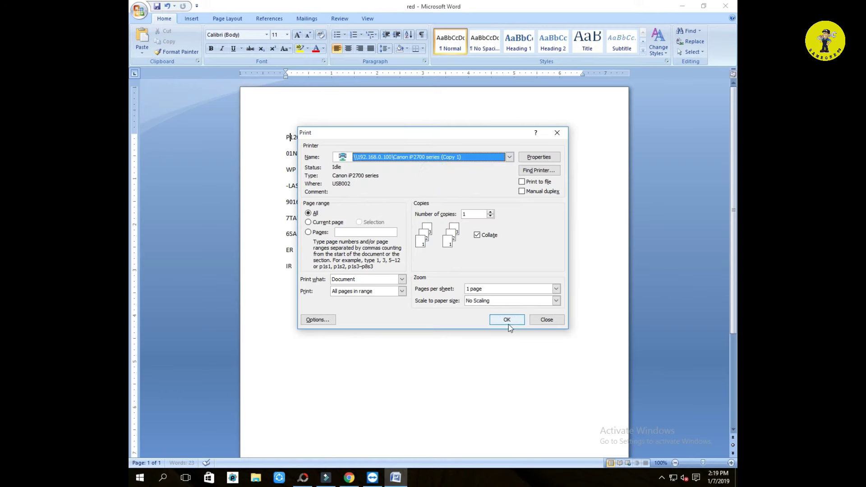
pyautogui.click(555, 136)
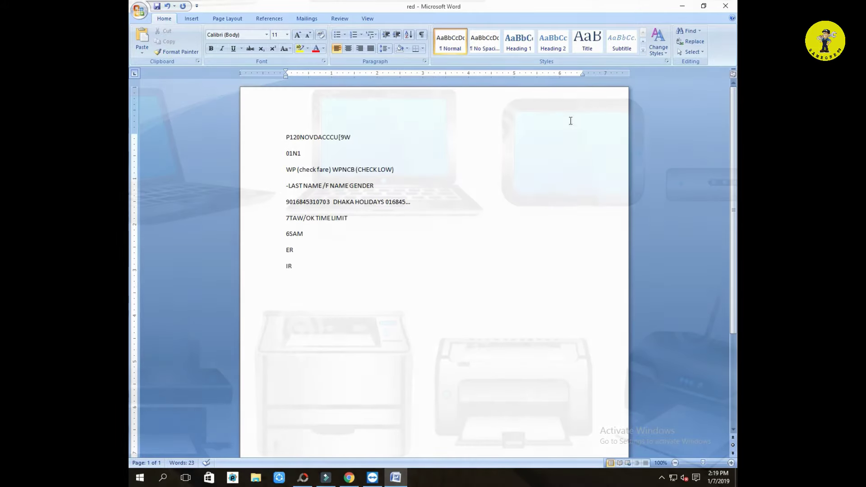